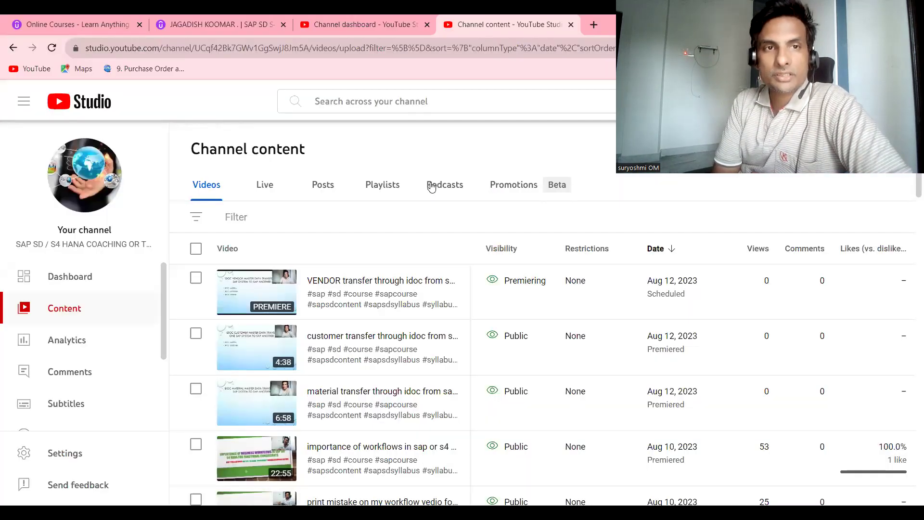
Step: Switch to the Udemy tab showing the instructor's list of SAP courses
click(219, 24)
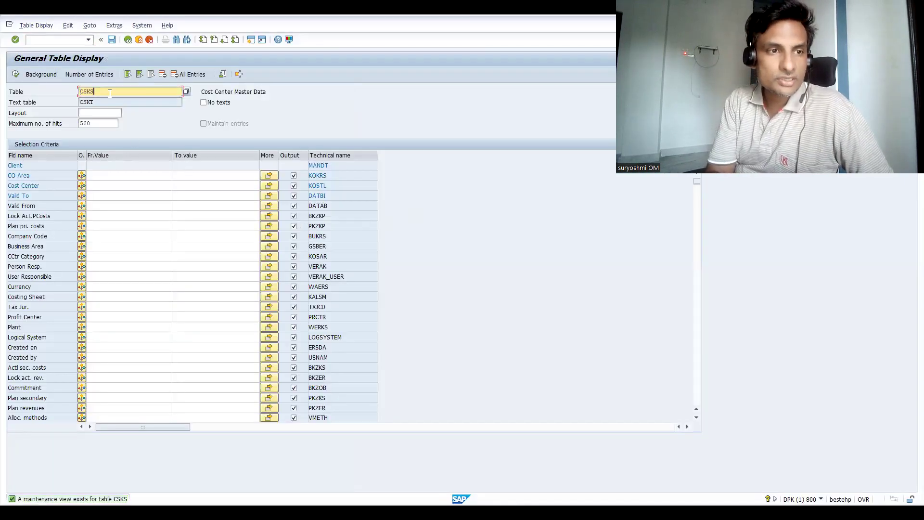
Step: List the CSKS cost center entries, select cost center 2200, and enter transaction /OBD1
click(16, 75)
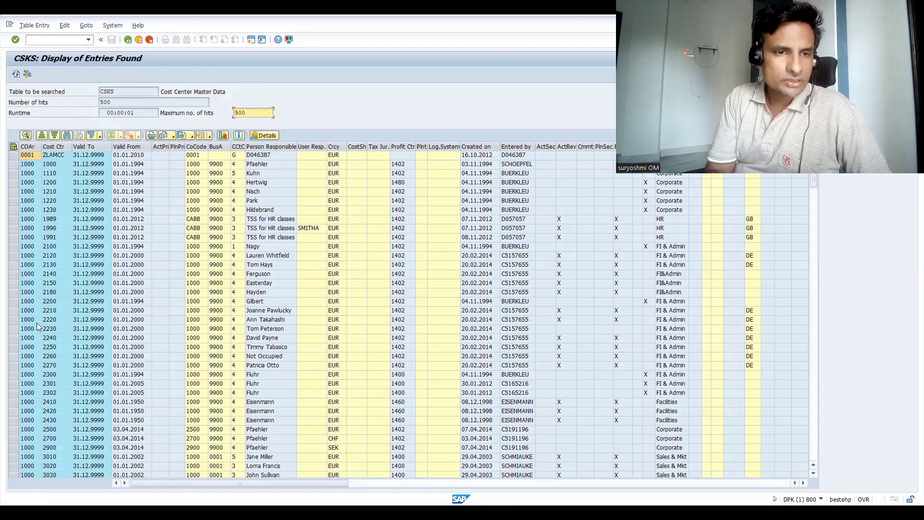
click(50, 312)
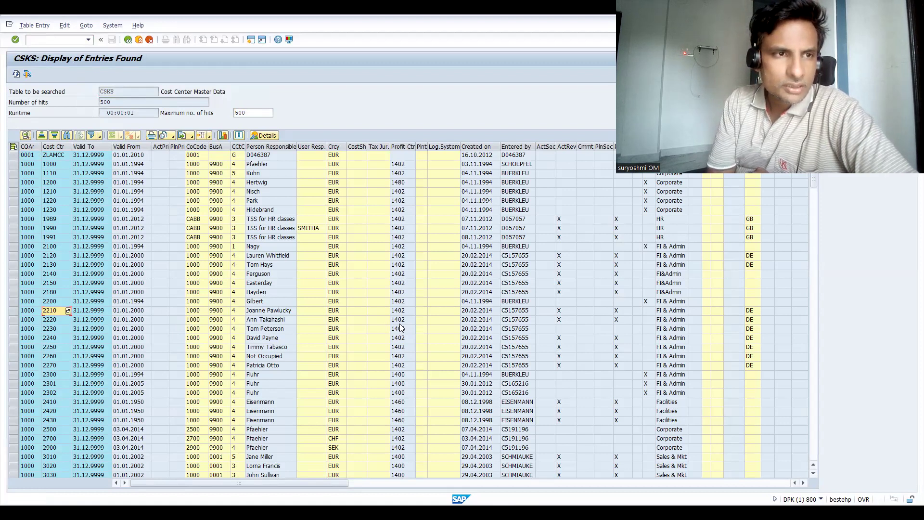
click(26, 312)
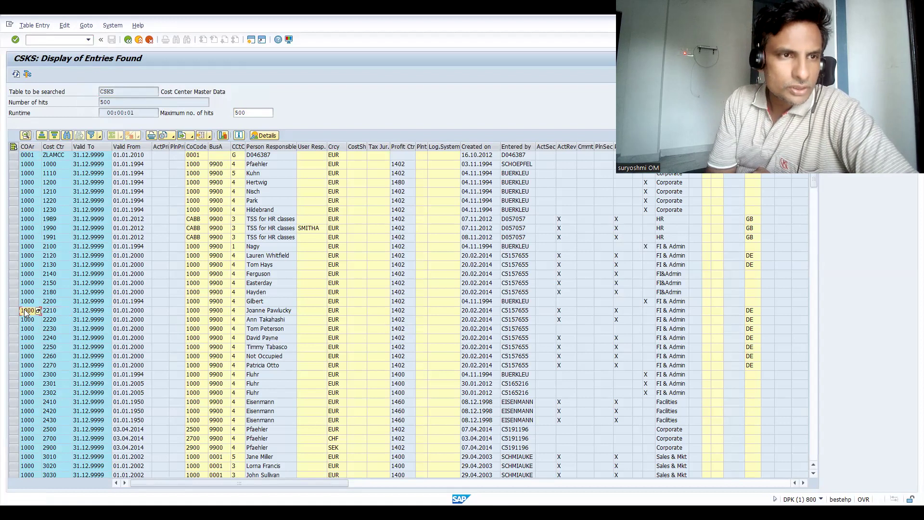
click(61, 312)
click(53, 303)
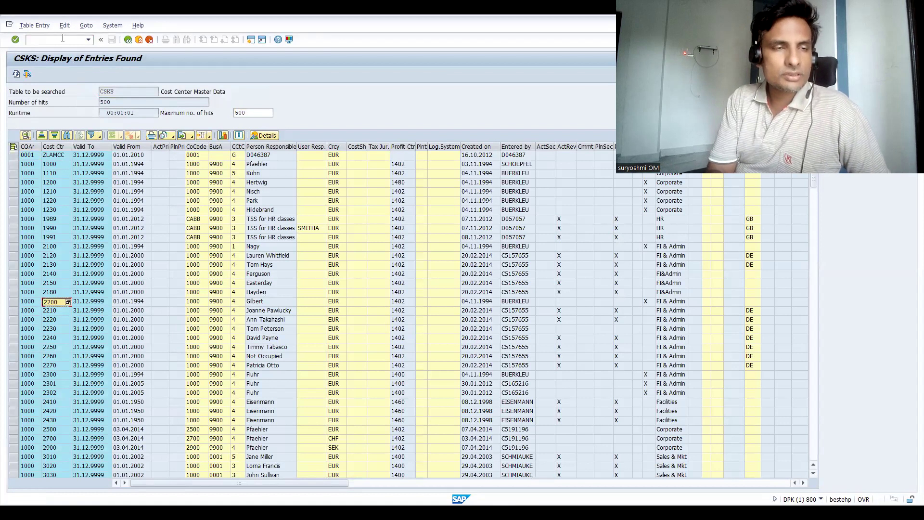
click(62, 38)
text(/OBD1)
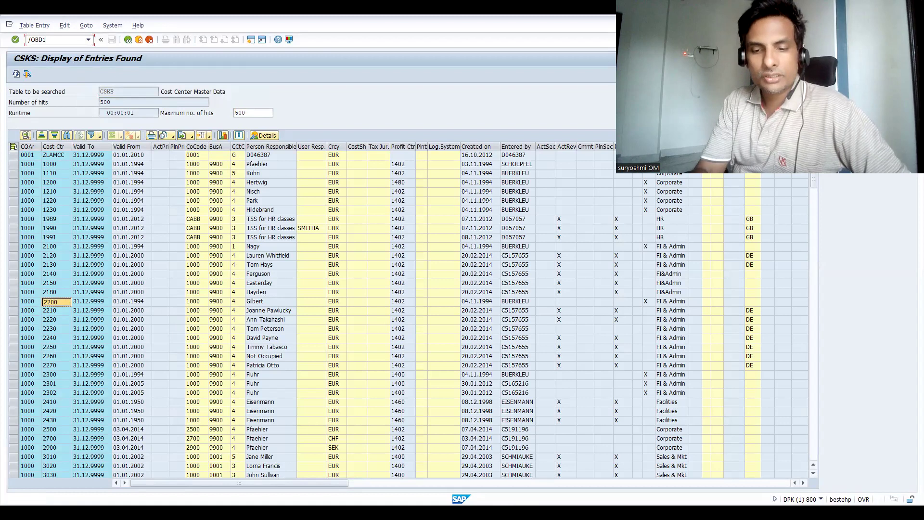
Step: Send cost center 2200 of controlling area 1000 as a COSMAS master IDoc
key(Return)
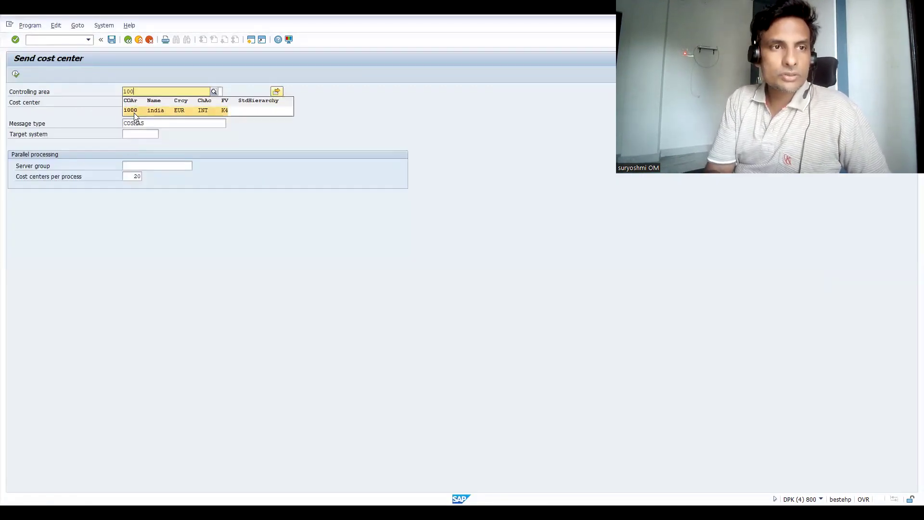
click(135, 111)
click(132, 102)
text(2200)
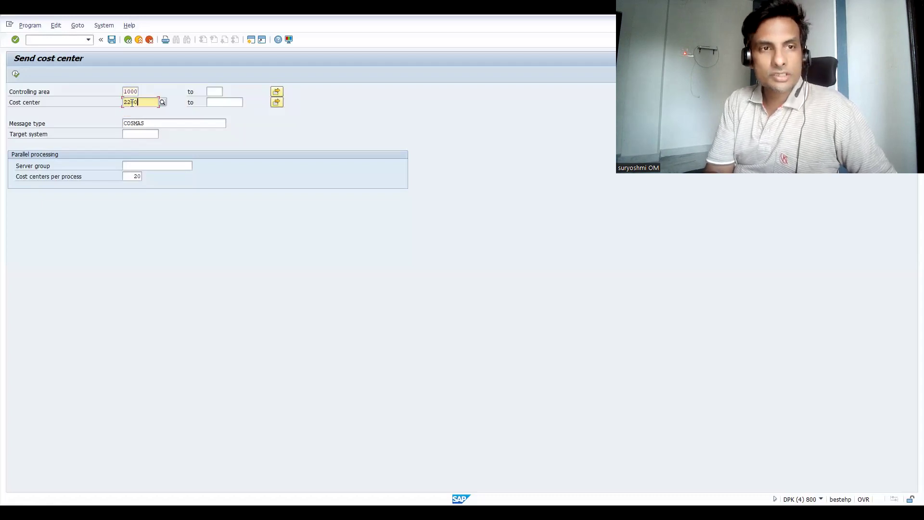
click(130, 136)
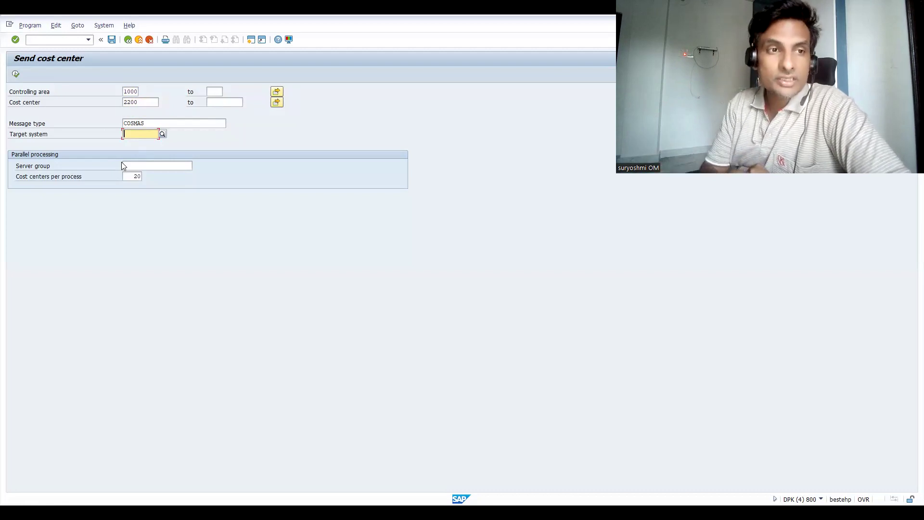
click(15, 74)
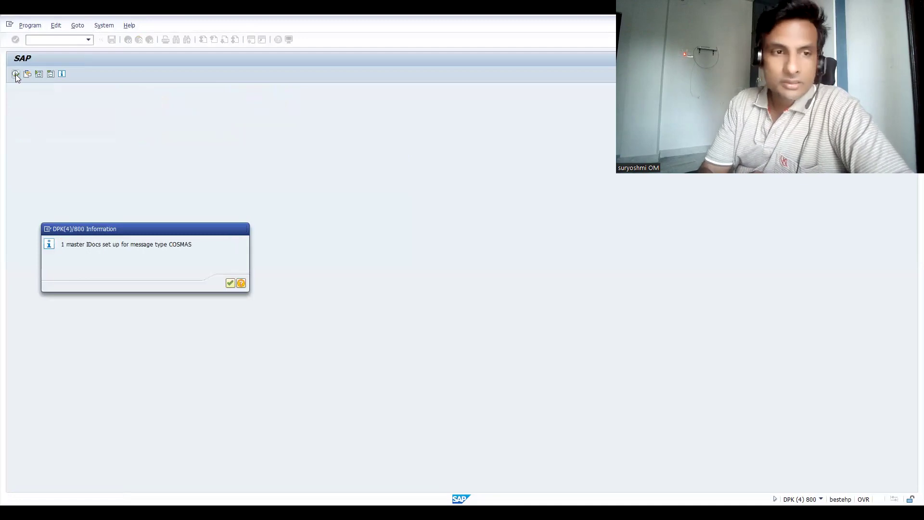
Step: Confirm the master IDoc message and the 5 communication IDocs generated message
key(Return)
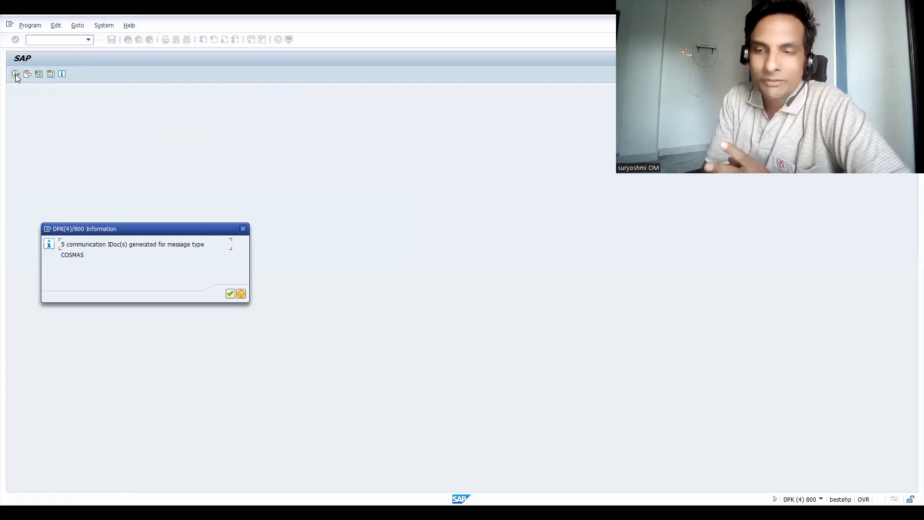
key(Return)
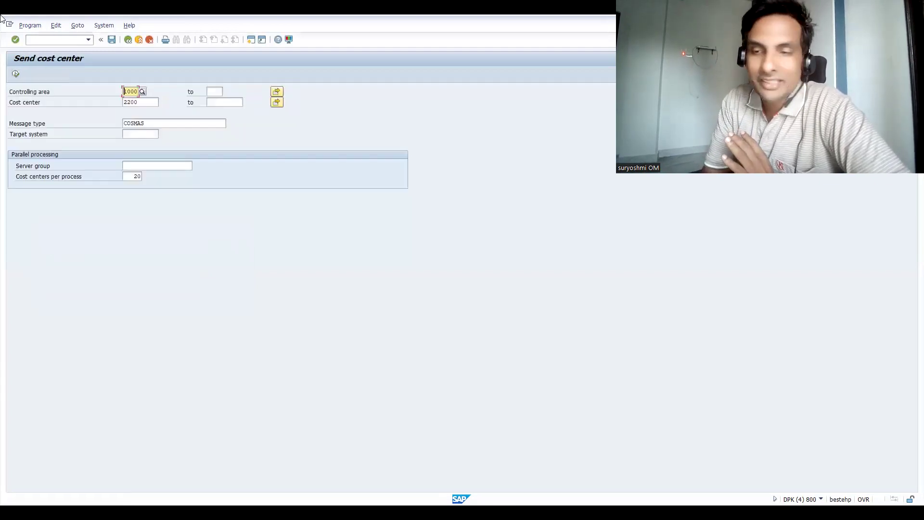
Step: Start transaction BD18 for sending G/L accounts
click(63, 39)
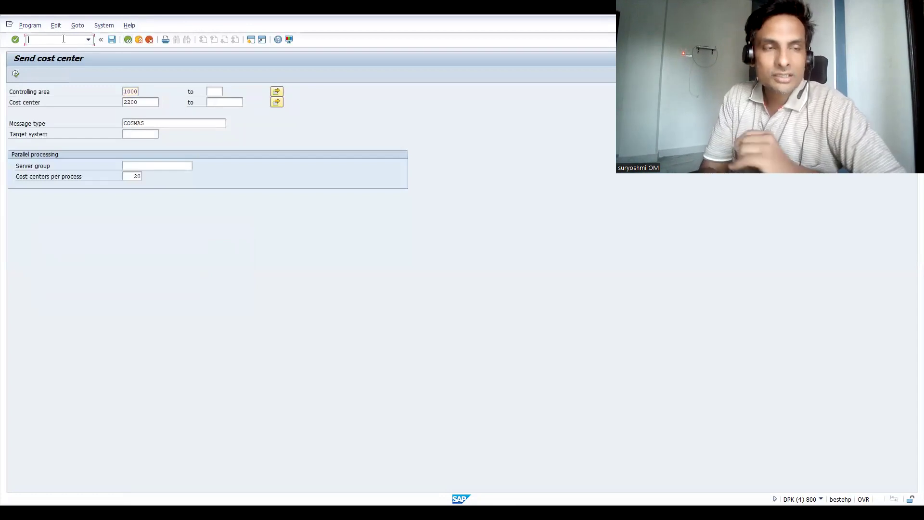
text(/NB)
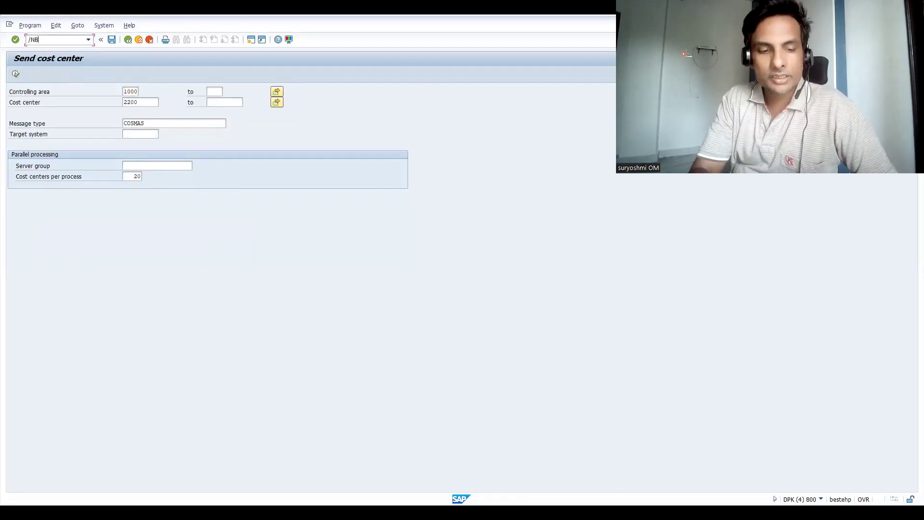
text(D18)
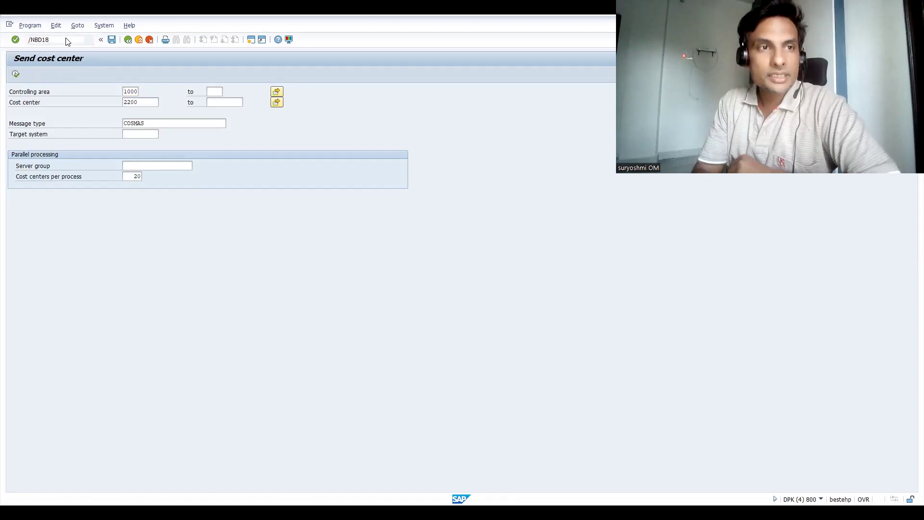
key(Return)
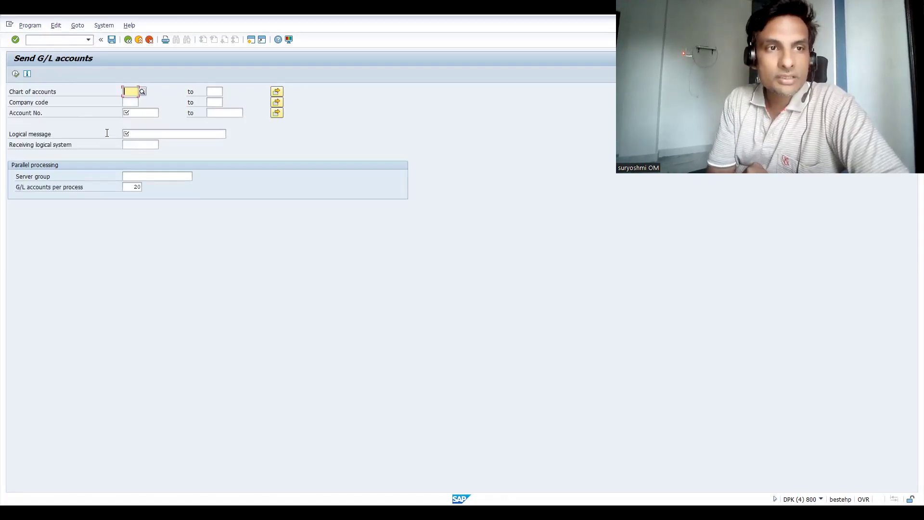
click(128, 102)
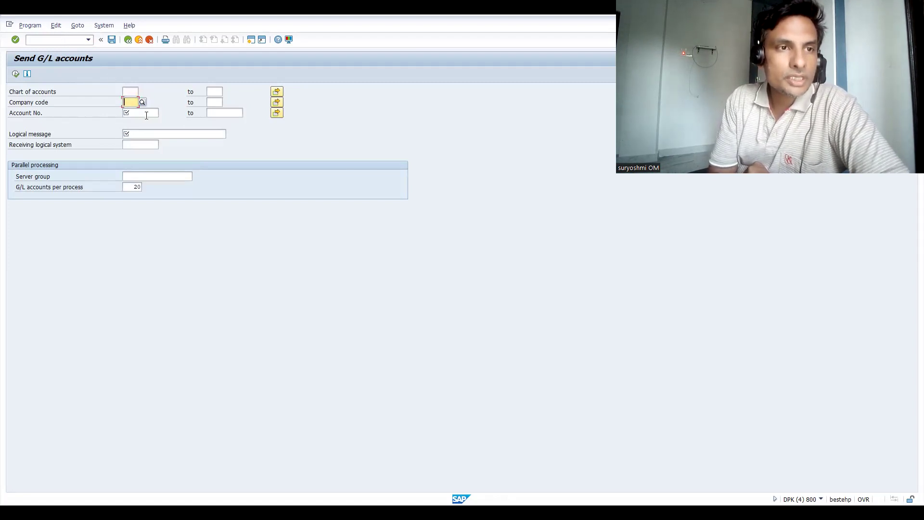
click(144, 113)
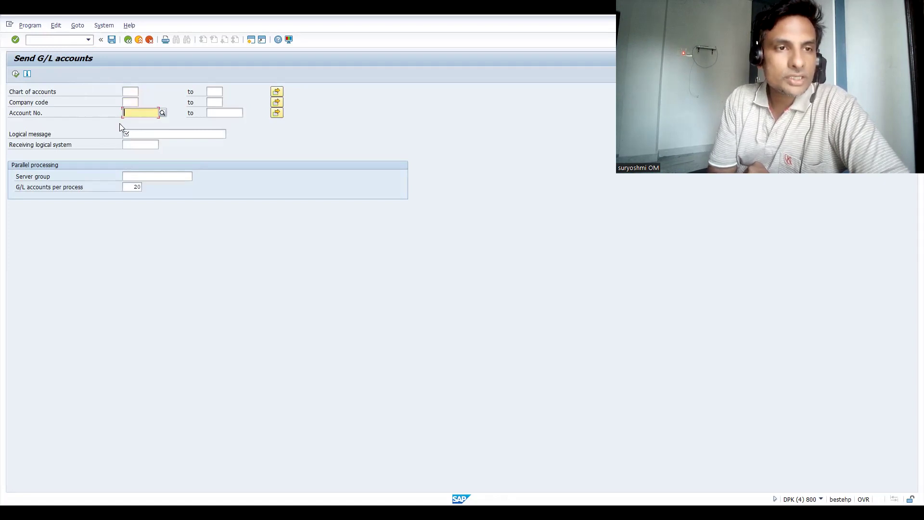
click(132, 131)
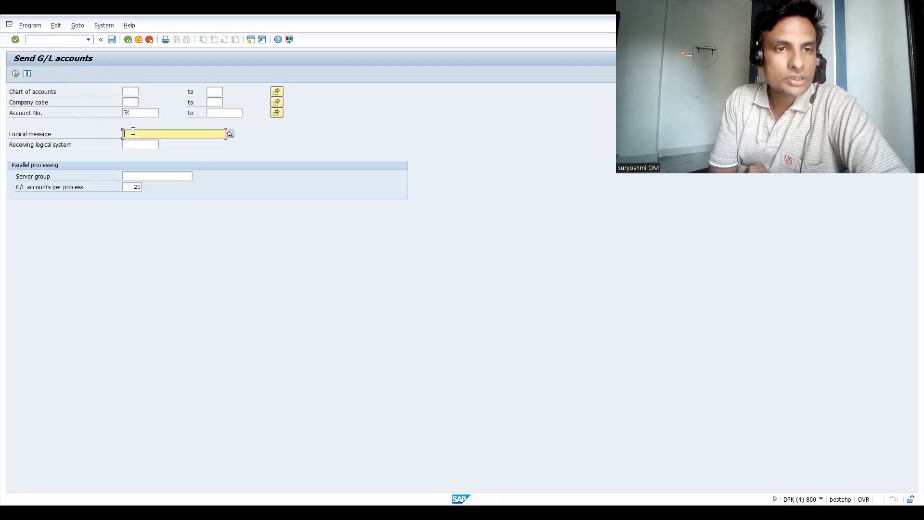
Step: Set the logical message to GLMAST and bring up the Account No. search
click(229, 134)
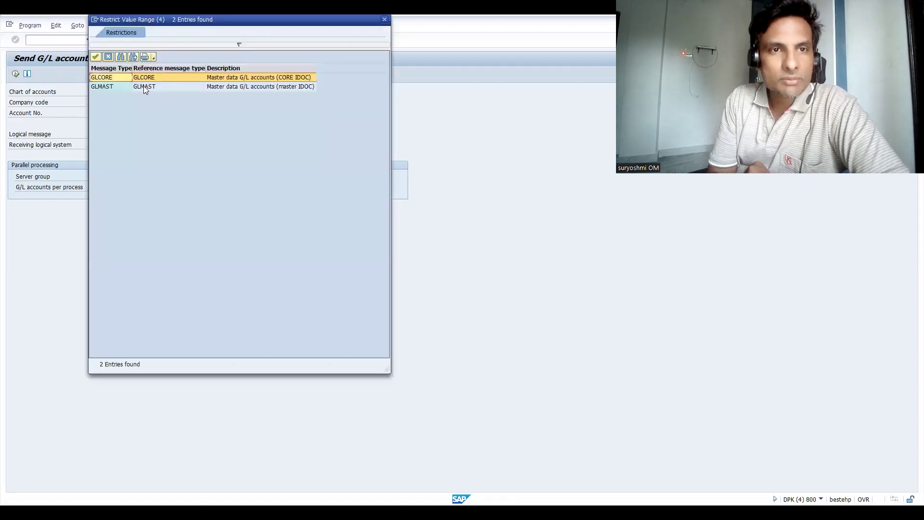
click(143, 87)
double_click(144, 85)
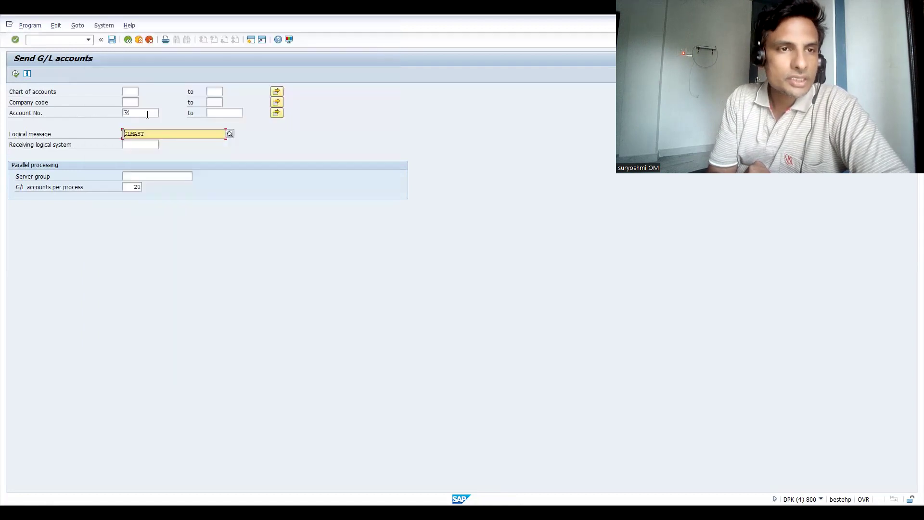
click(147, 114)
click(162, 112)
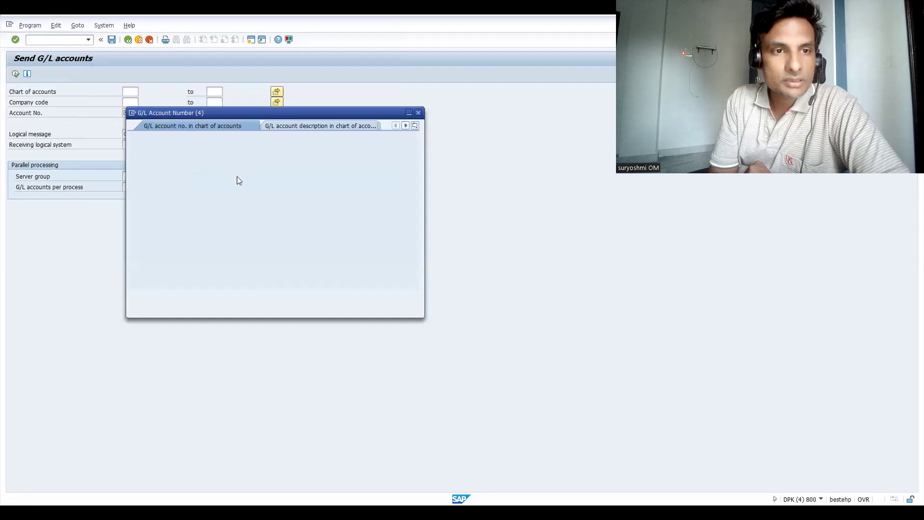
Step: Search G/L accounts by account number, restricted to chart of accounts INT
click(305, 126)
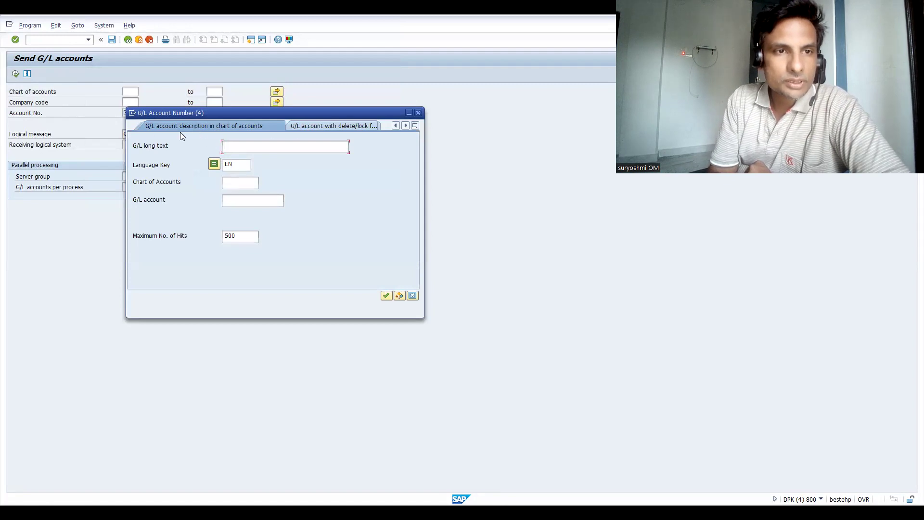
click(416, 125)
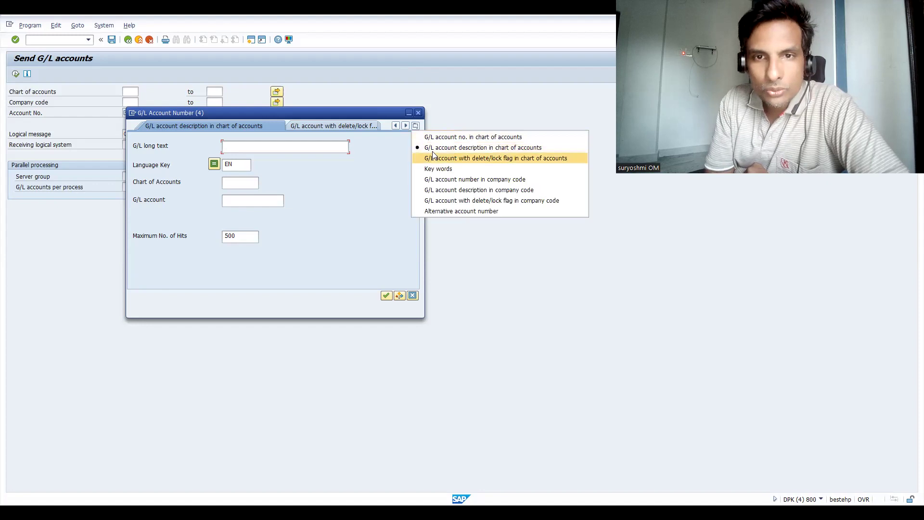
click(435, 135)
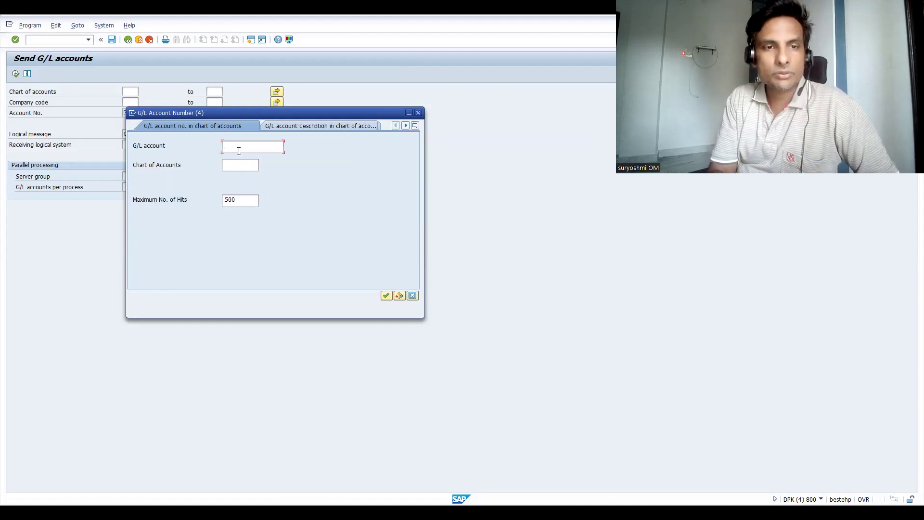
text(INT)
key(Return)
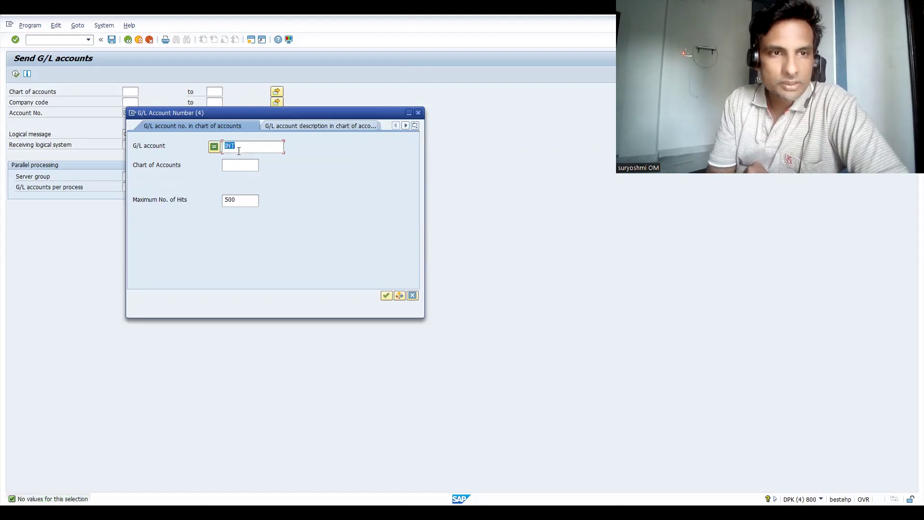
key(BackSpace)
click(239, 165)
text(INT)
key(Return)
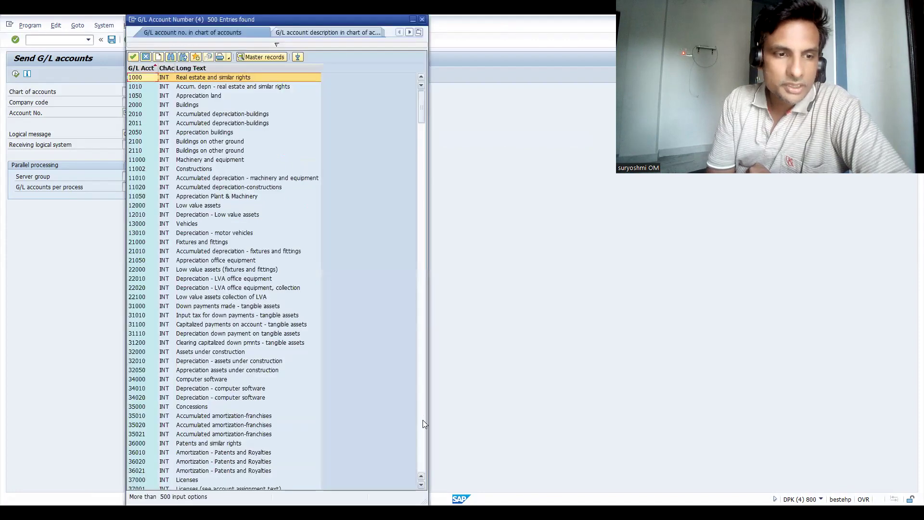
Step: Scroll the account list down to 140007 Receivables Interest and select it
click(422, 420)
click(423, 421)
click(423, 420)
click(422, 420)
click(422, 421)
click(422, 420)
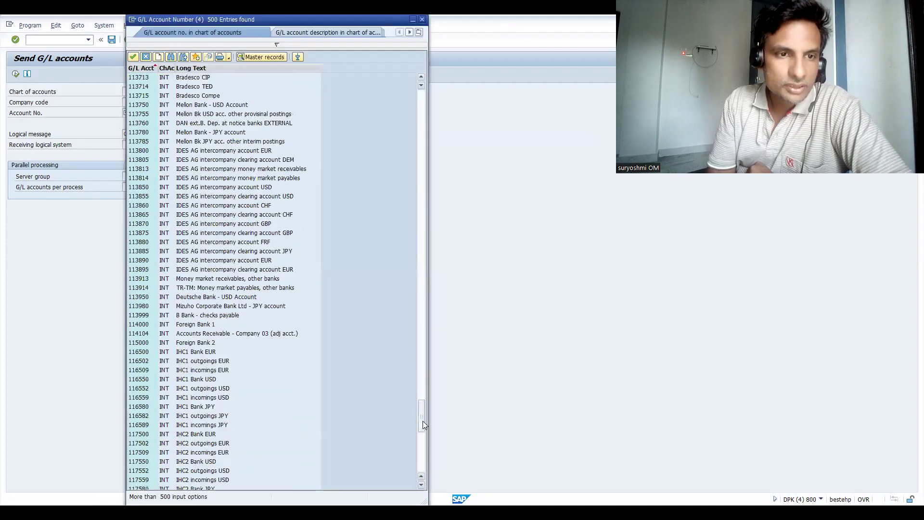
click(138, 343)
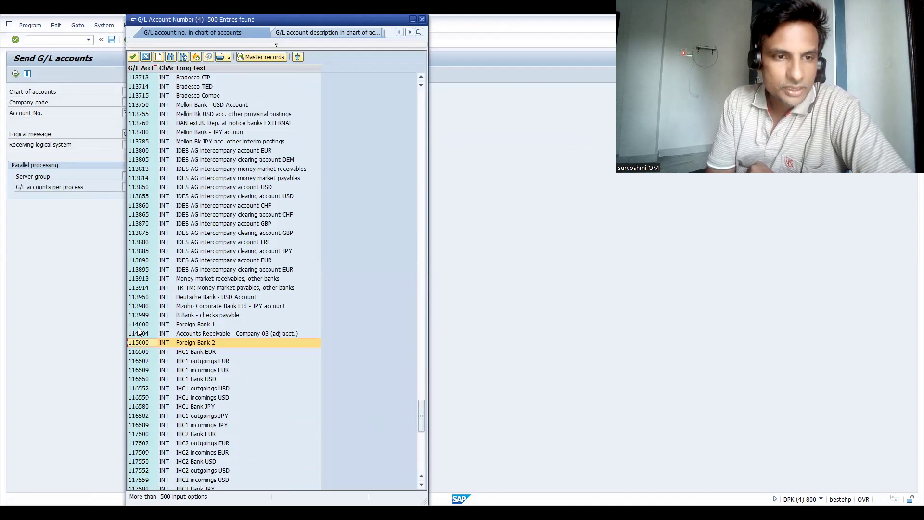
click(420, 446)
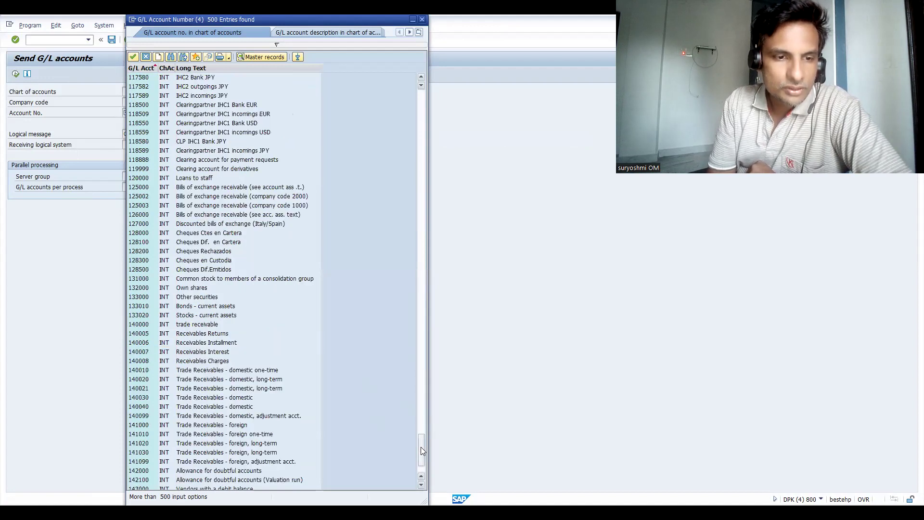
click(137, 353)
Step: Put 140007 into Account No., send it as GLMAST IDocs, and confirm both messages
double_click(137, 353)
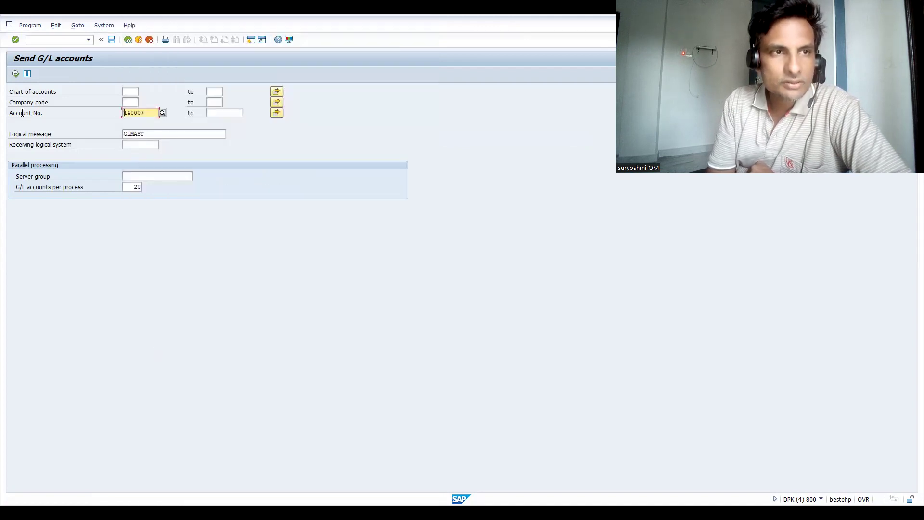
click(16, 75)
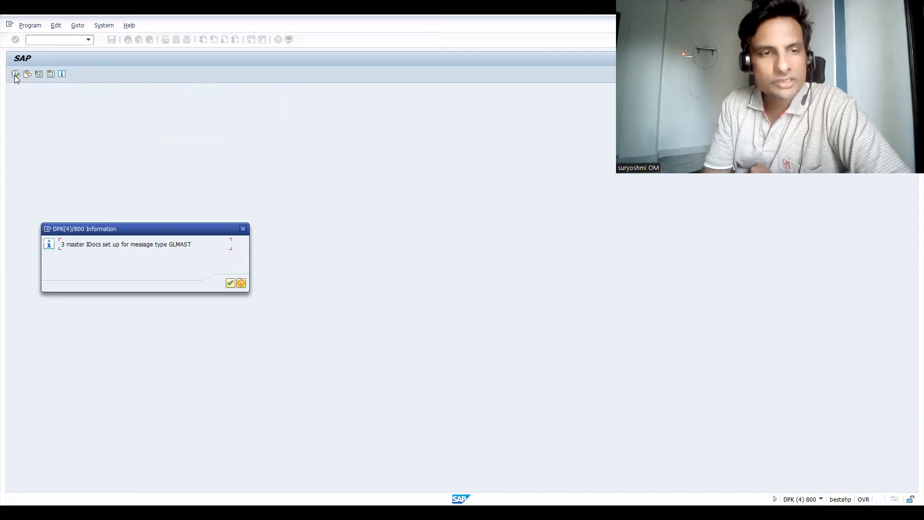
key(Return)
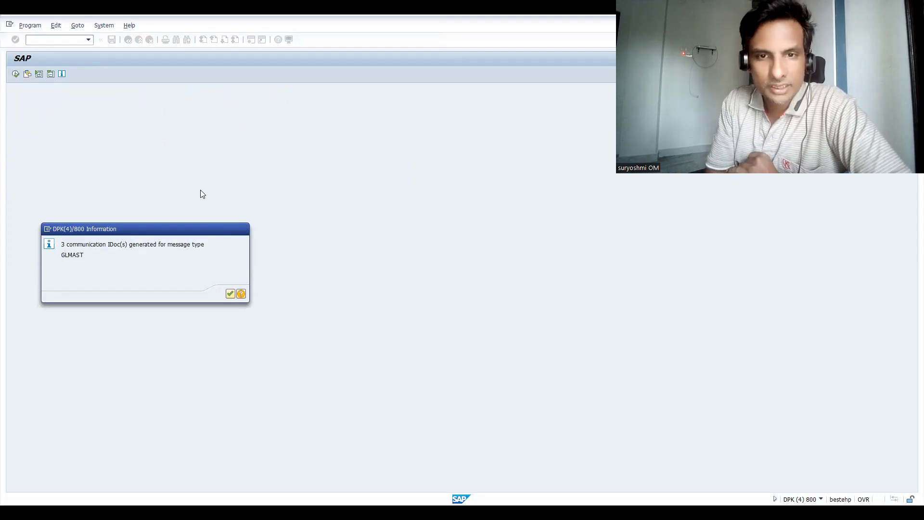
key(Return)
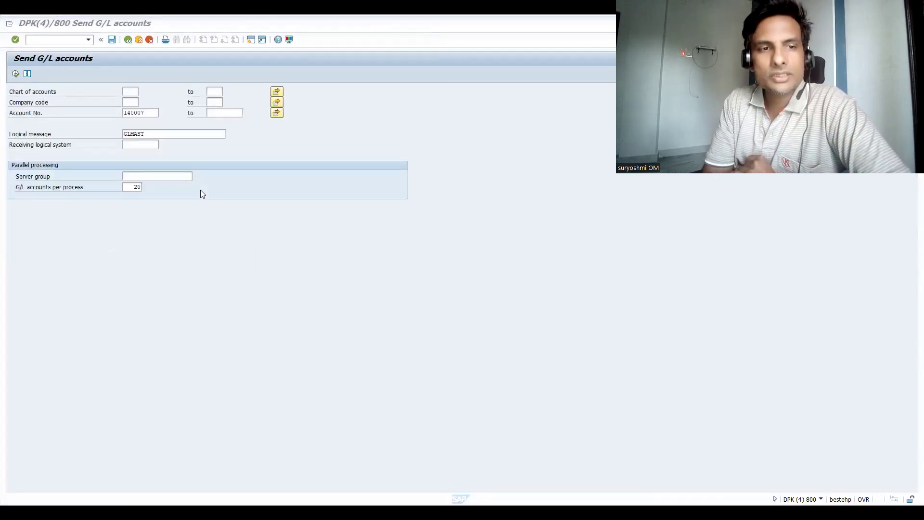